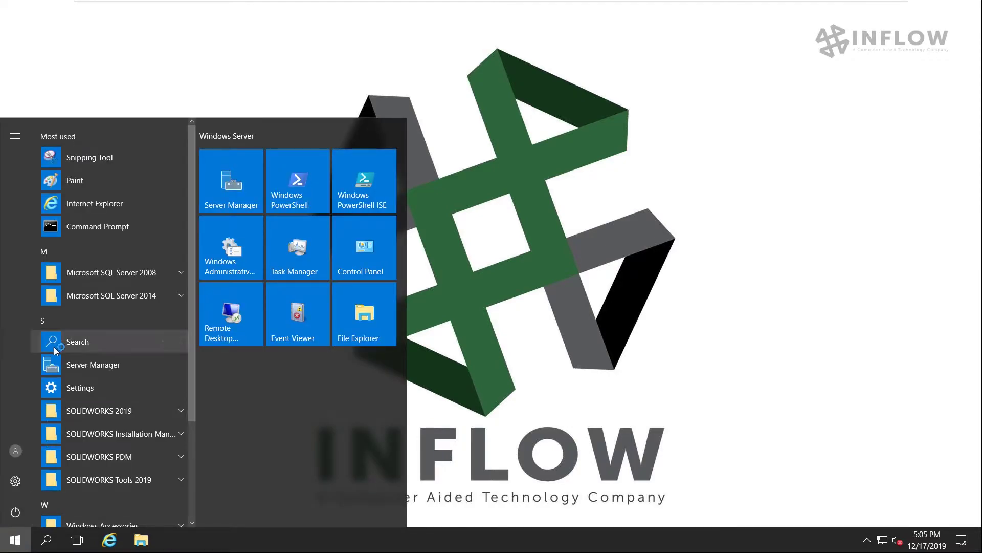
Run View Setup from the SOLIDWORKS PDM Start menu group as administrator
left_click(68, 359)
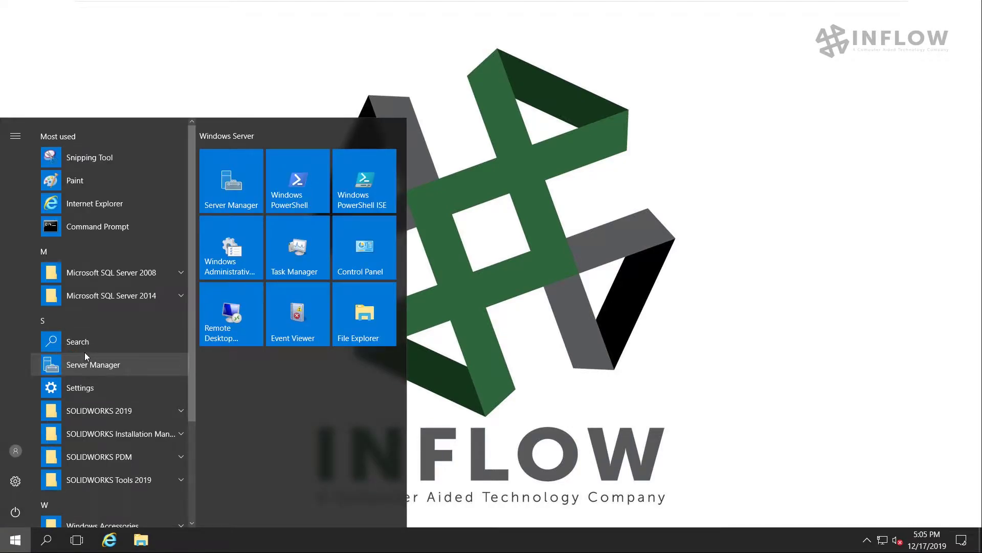
scroll(100, 344, "down", 3)
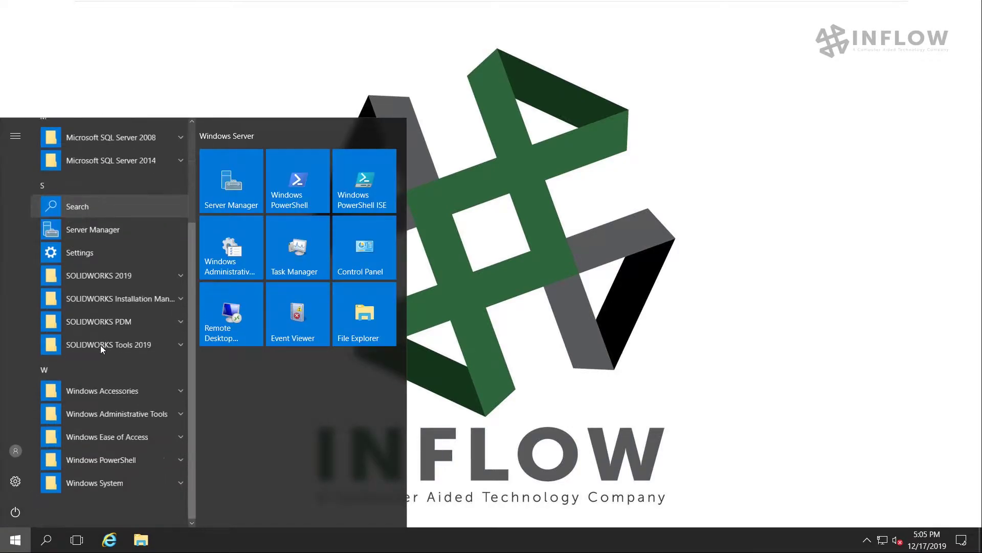
left_click(180, 321)
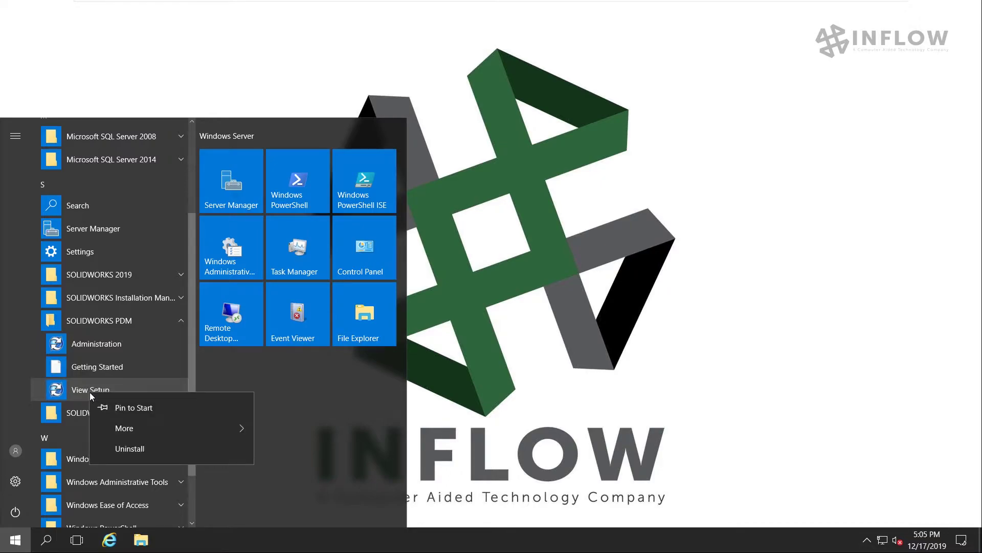
mouse_move(125, 428)
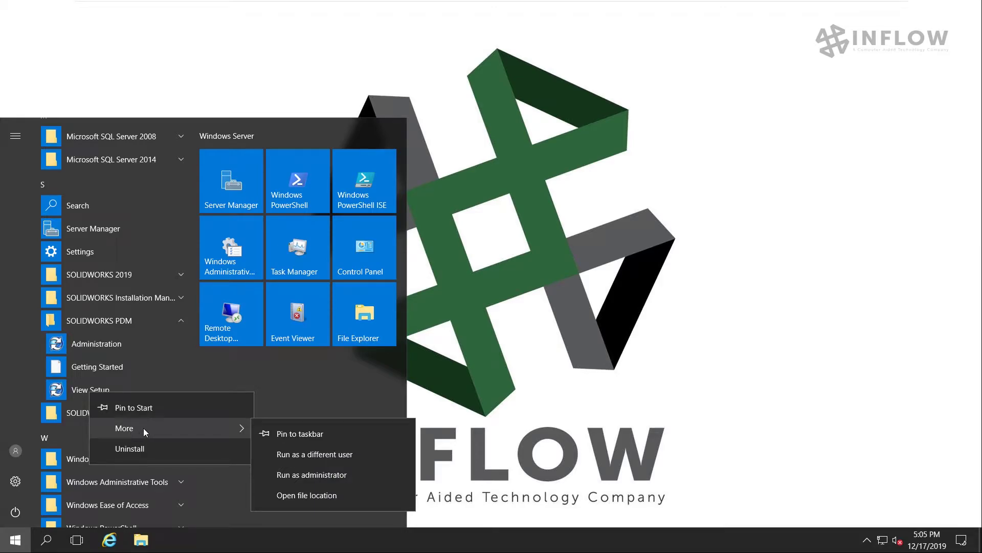
left_click(299, 474)
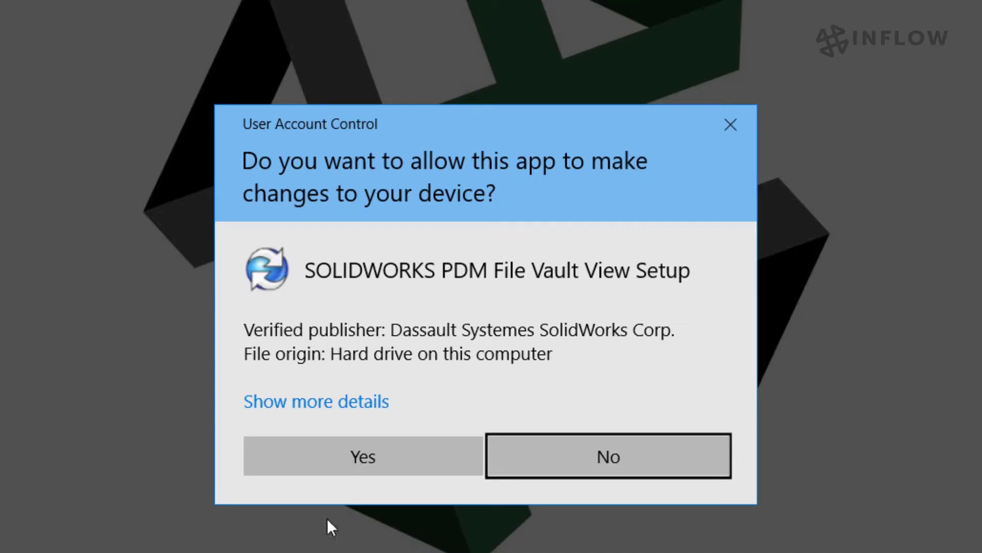
Allow View Setup to run and add the vault server DEN-INFLOW-KING
left_click(343, 463)
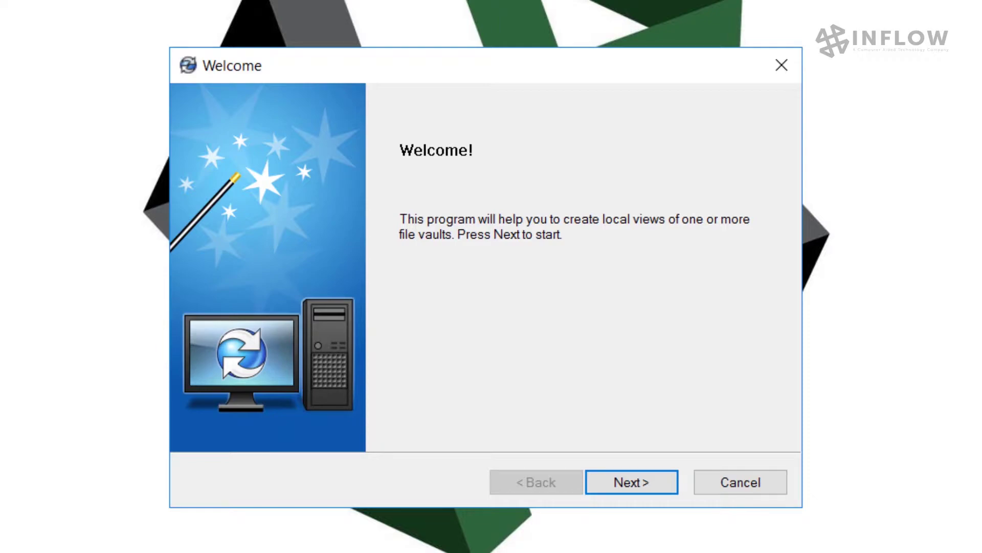
left_click(625, 479)
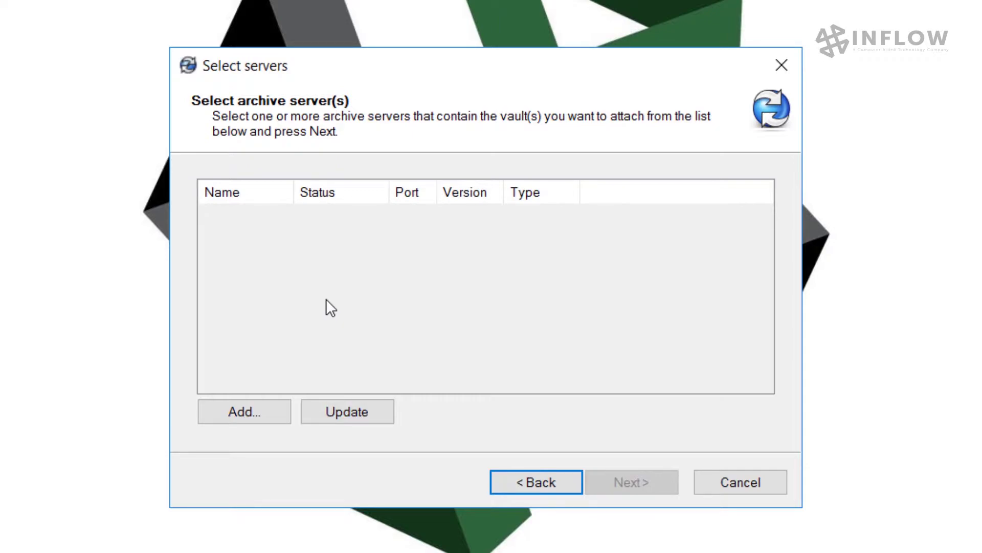
left_click(250, 410)
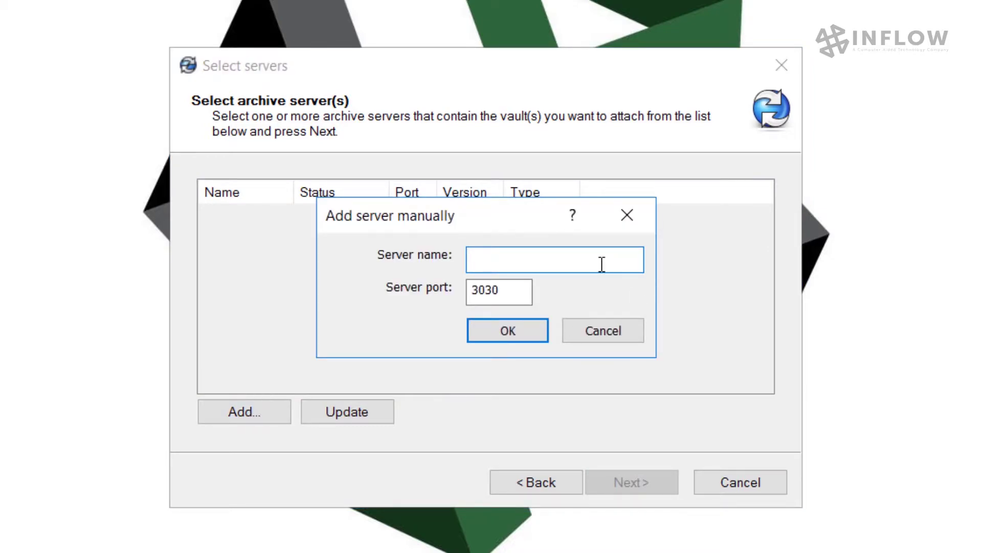
type("DEN-INFLOW-KING")
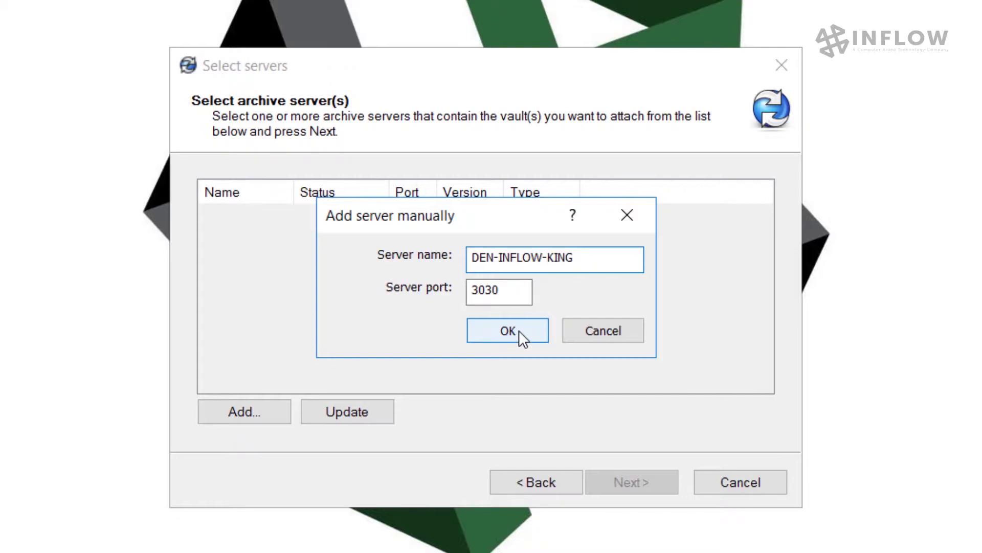
left_click(519, 330)
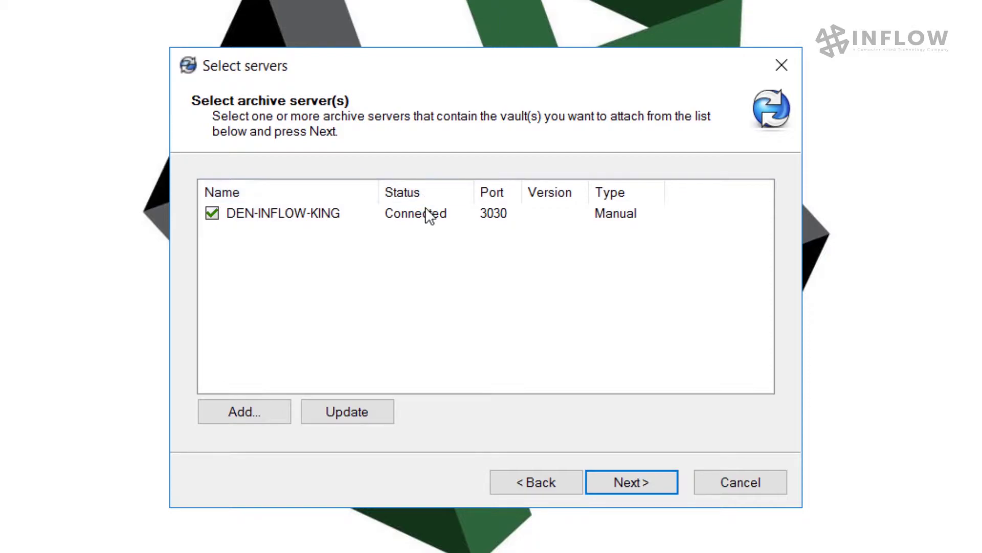
Select the InFlow vault to attach and advance to the location page
left_click(639, 486)
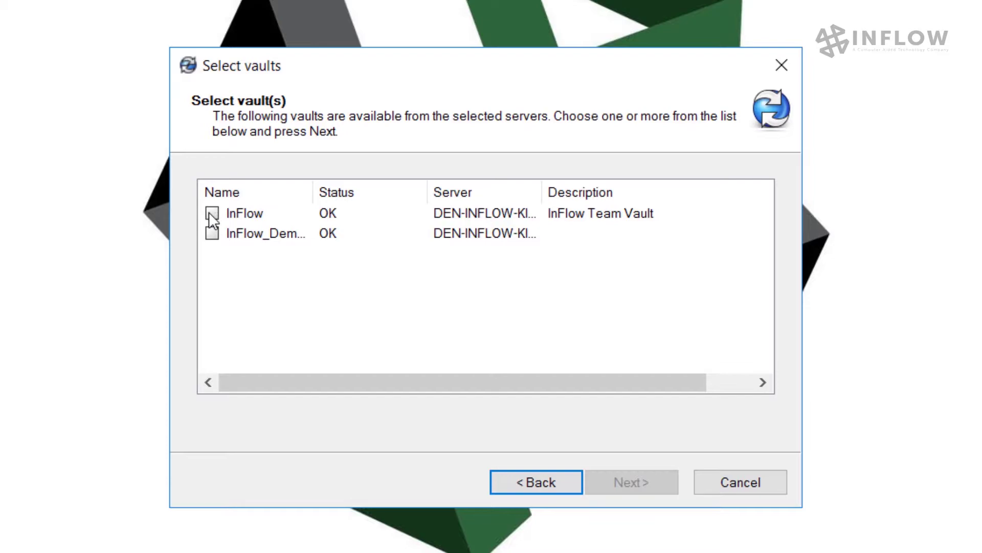
left_click(212, 213)
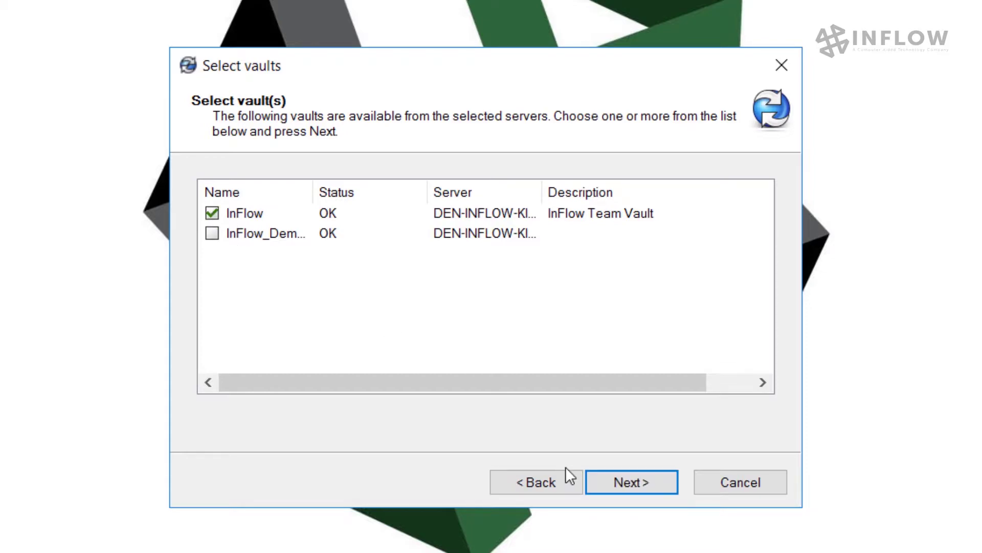
left_click(624, 478)
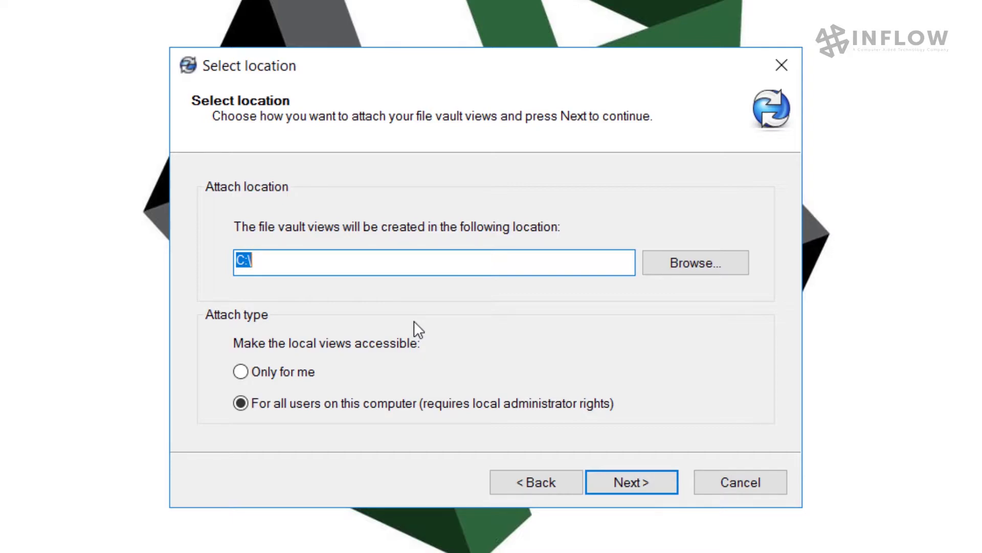
left_click(284, 372)
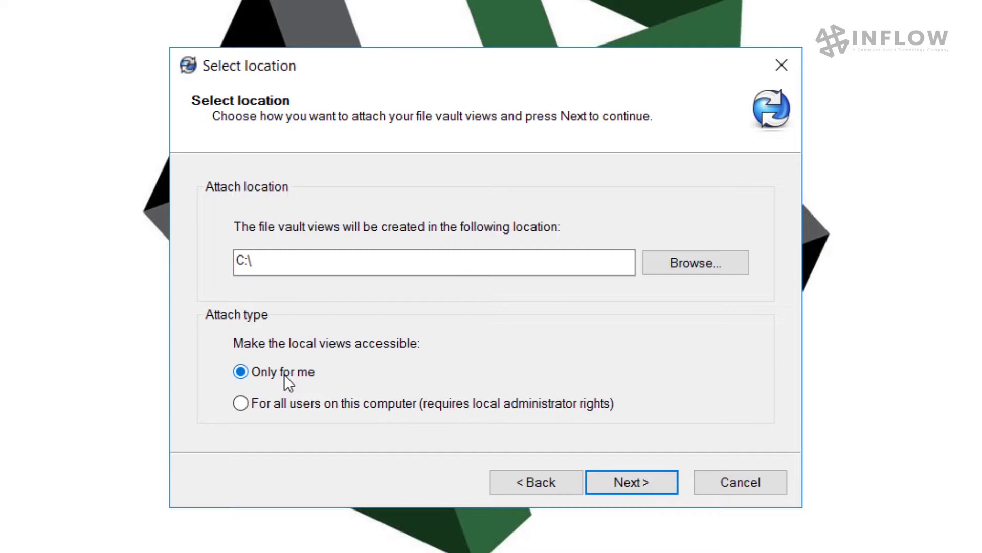
left_click(240, 403)
left_click(277, 263)
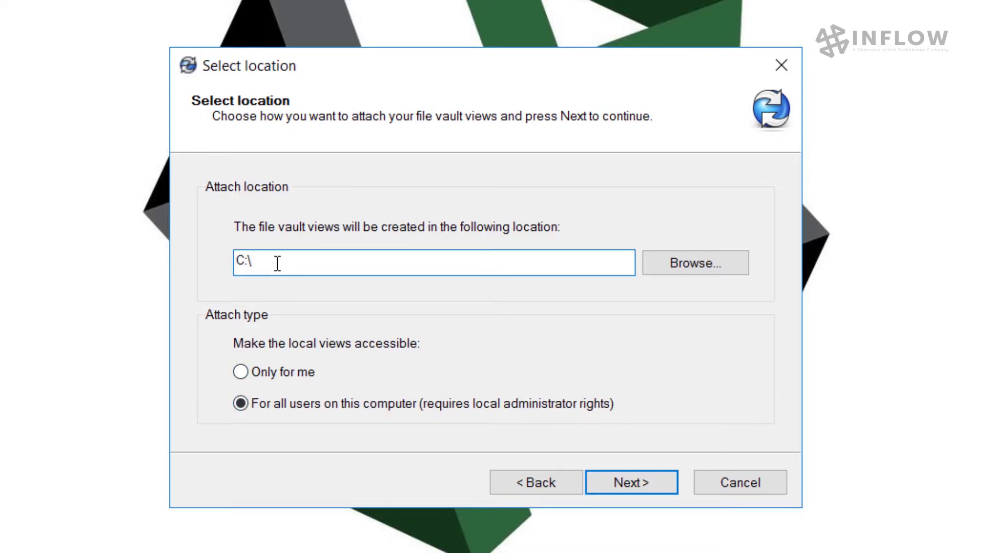
left_click(652, 482)
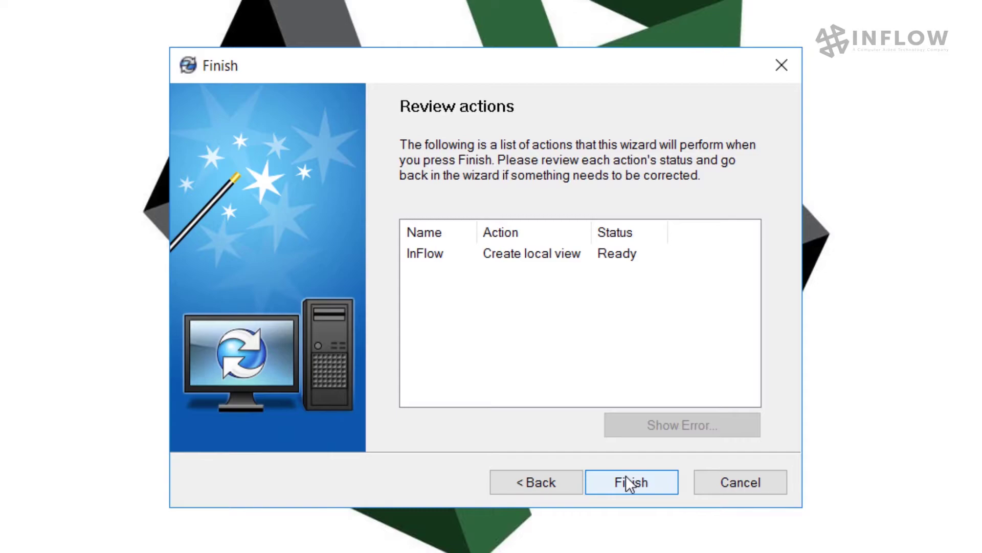
Finish creating the local InFlow vault view
left_click(627, 477)
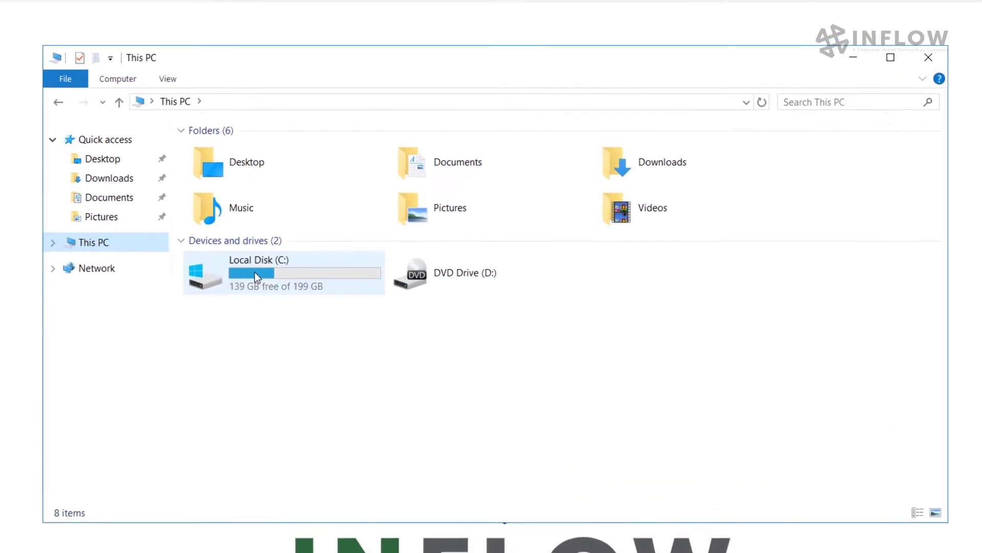
Open C:\InFlow, log in as admin, and enlarge the file list and Name column
double_click(254, 272)
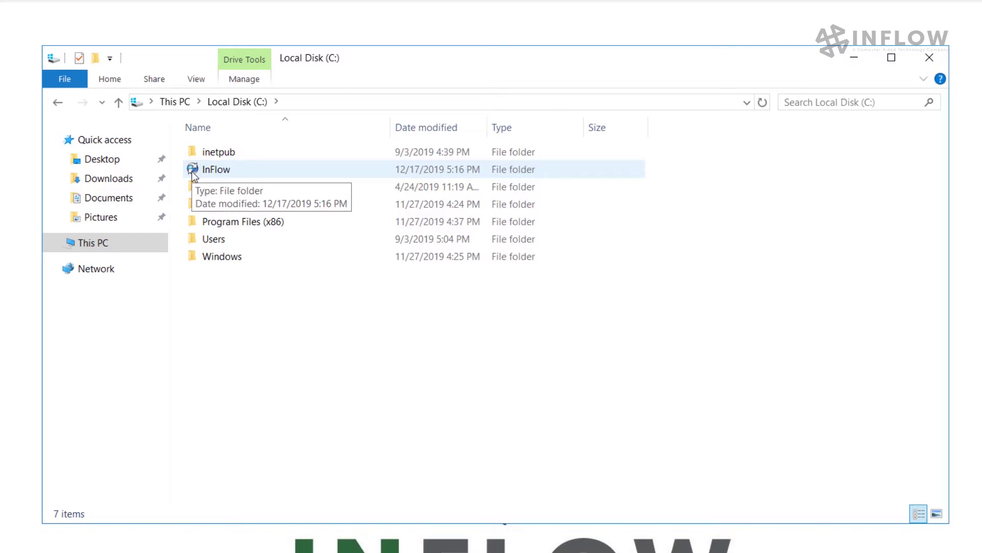
double_click(218, 170)
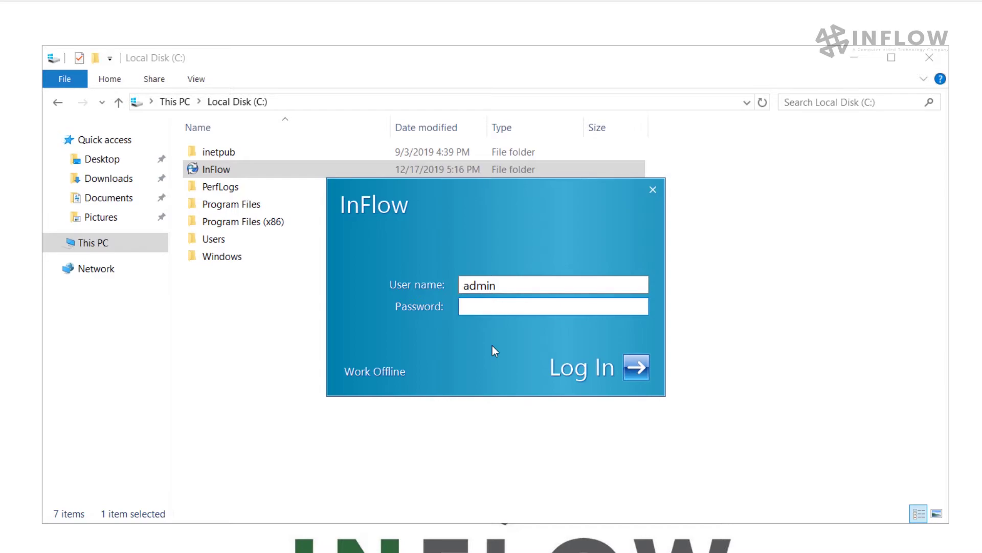
type("admin")
key("Return")
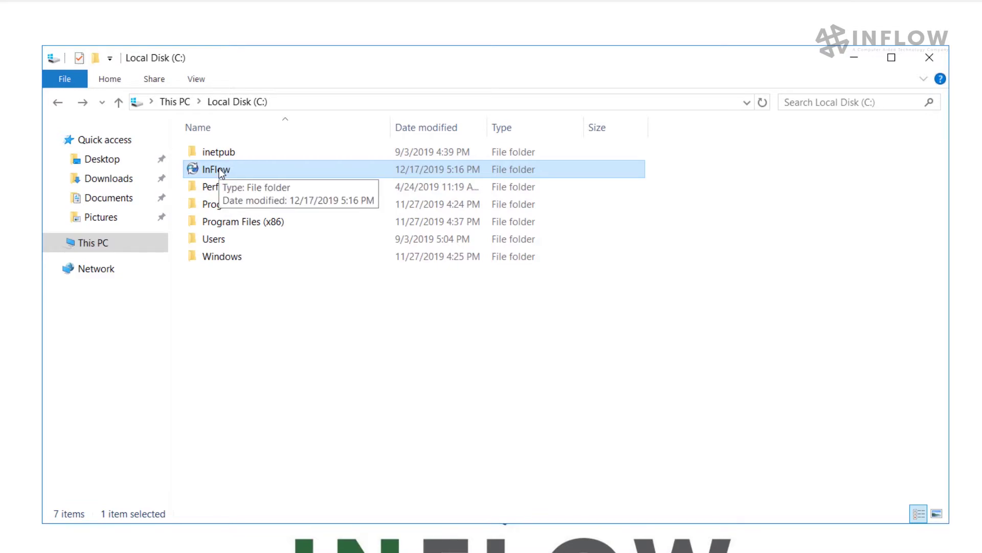
double_click(221, 172)
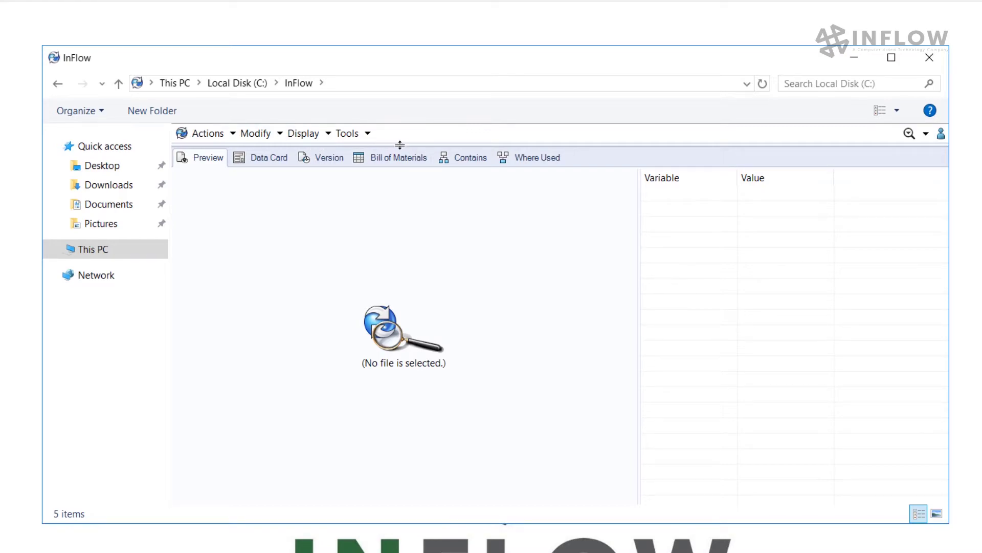
left_click_drag(400, 145, 410, 327)
left_click_drag(236, 151, 273, 152)
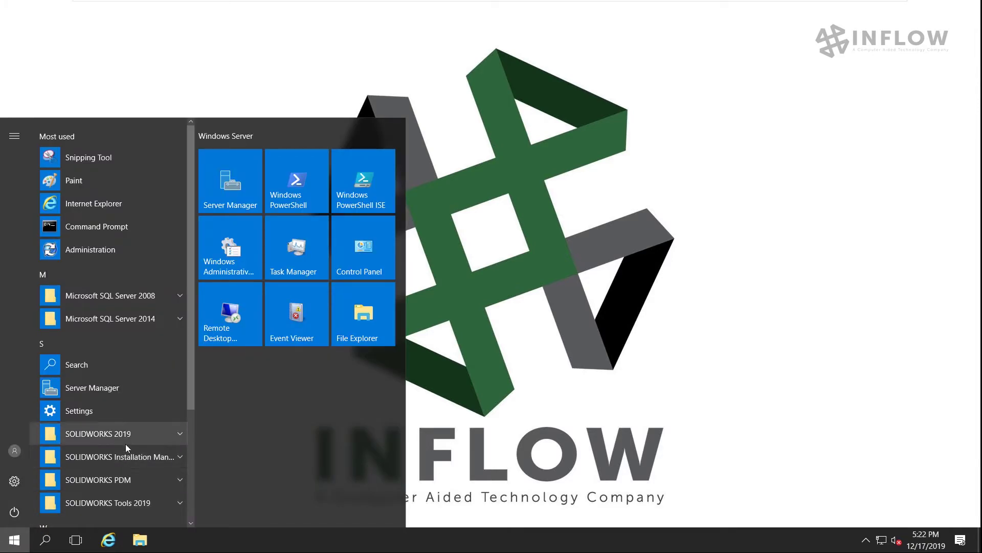
Launch SOLIDWORKS PDM Administration from the Start menu's SOLIDWORKS PDM group
scroll(128, 454, "down", 2)
left_click(145, 418)
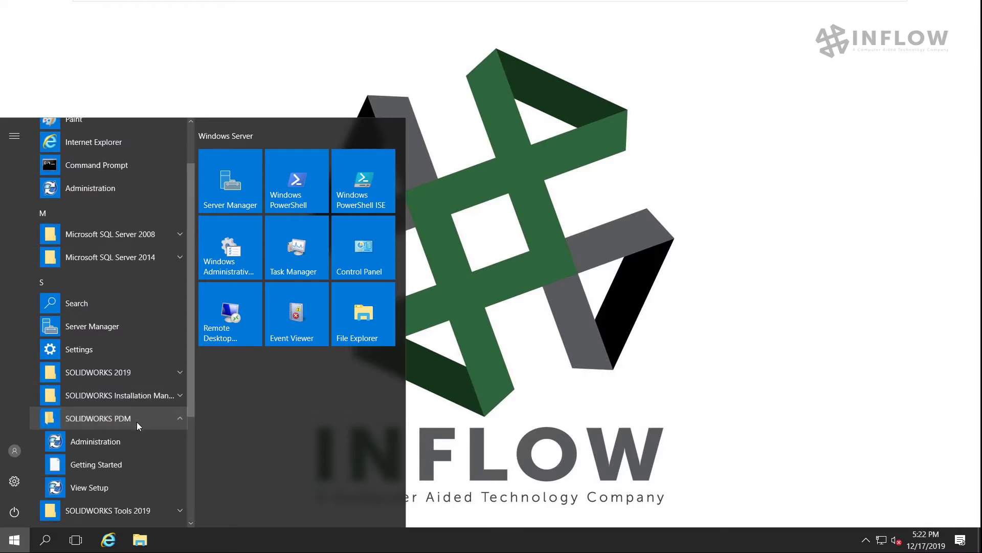
left_click(86, 444)
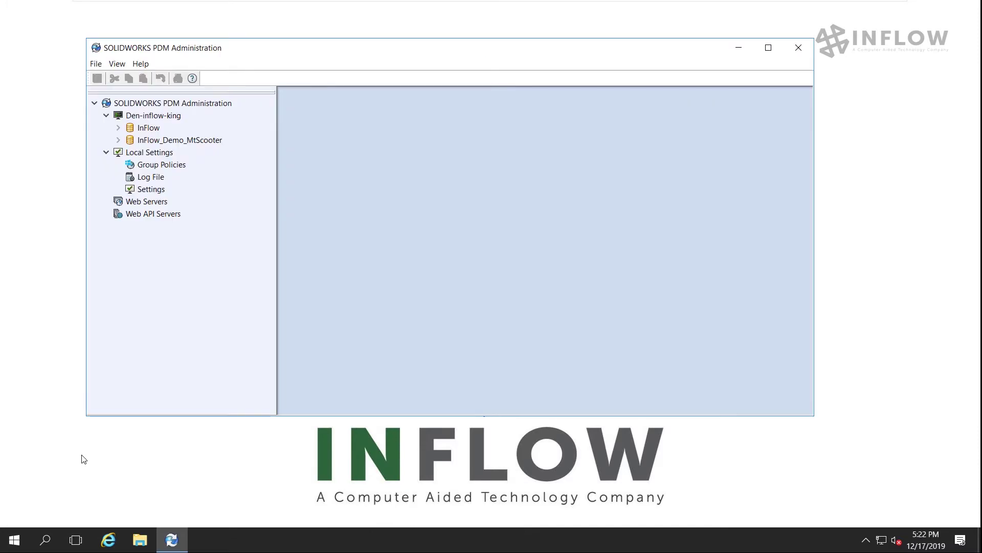
Maximize Administration, connect to InFlow_Demo_MtScooter, and start creating its local view
left_click(768, 47)
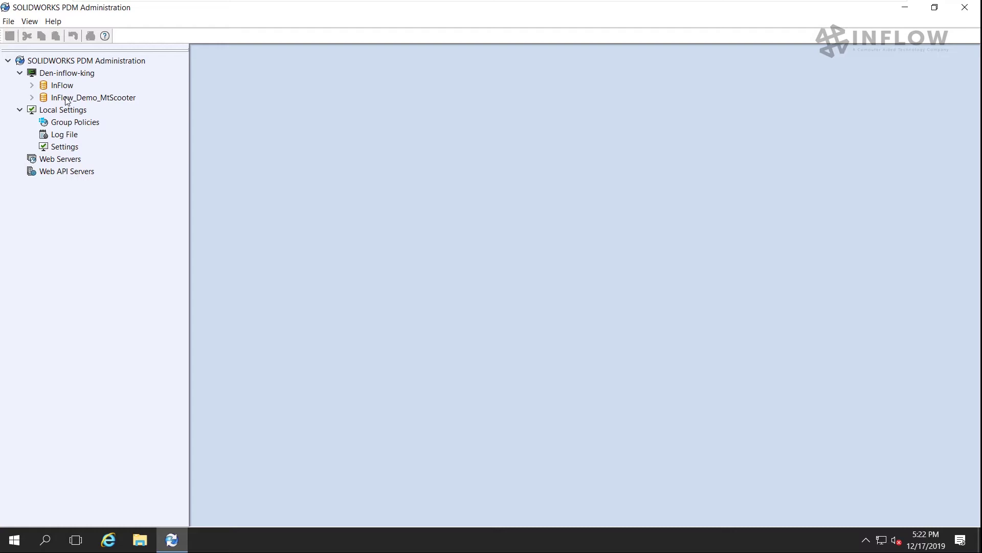
right_click(66, 98)
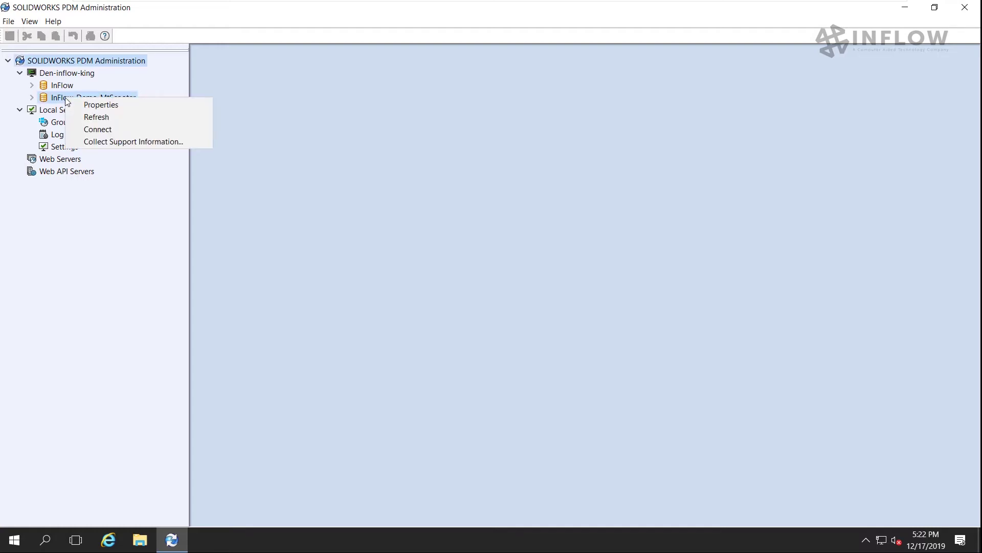
left_click(95, 131)
key("Return")
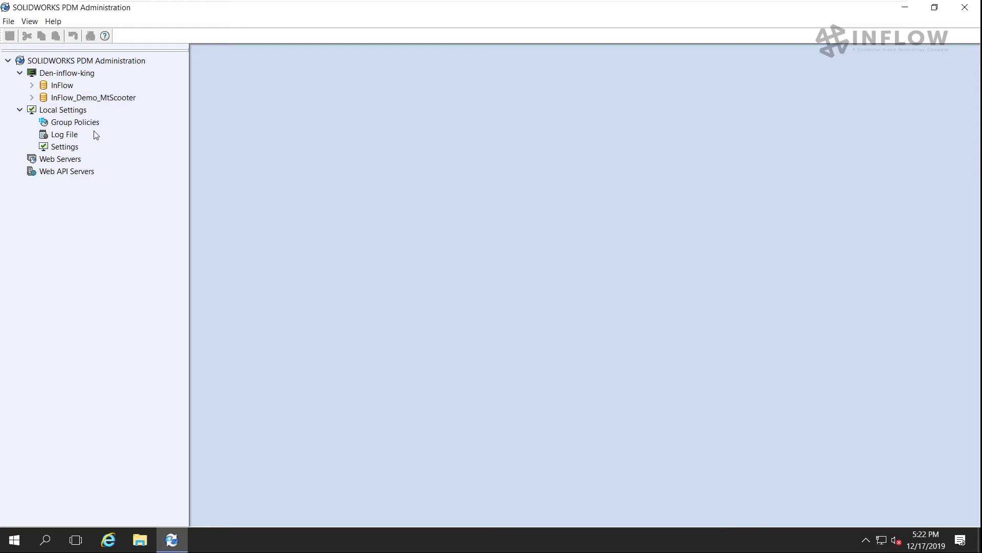
right_click(103, 100)
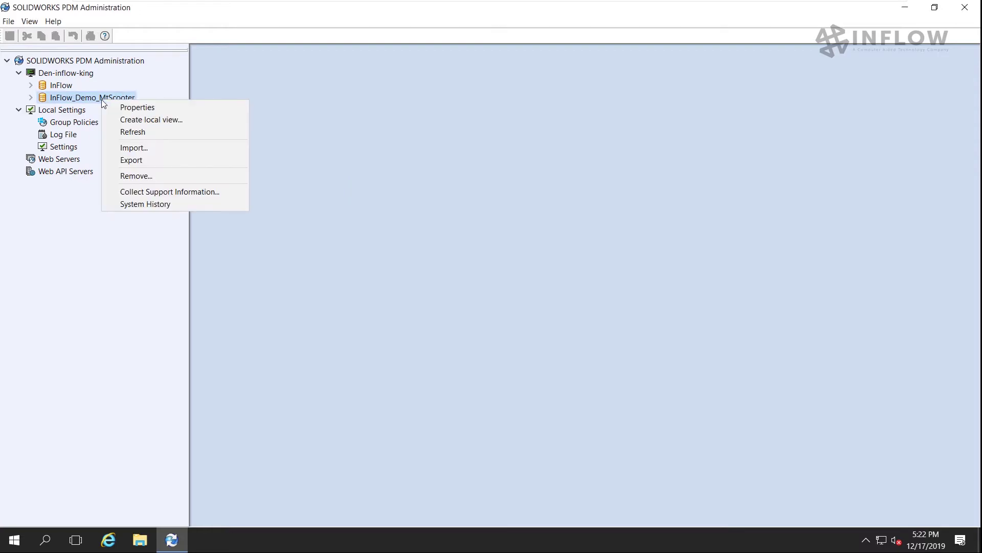
left_click(125, 120)
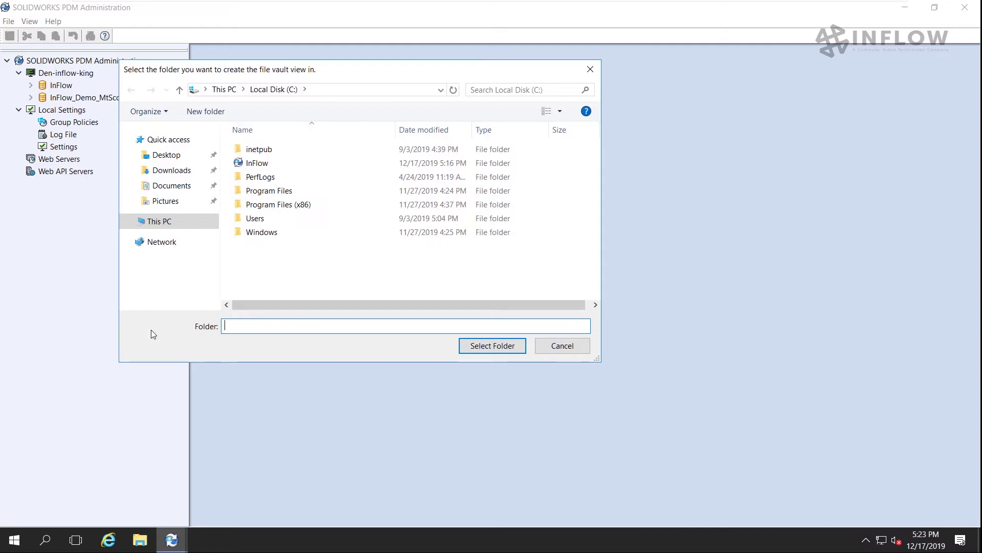
Create the InFlow_Demo_MtScooter view in C:\ for all users and allow the setup
left_click(482, 346)
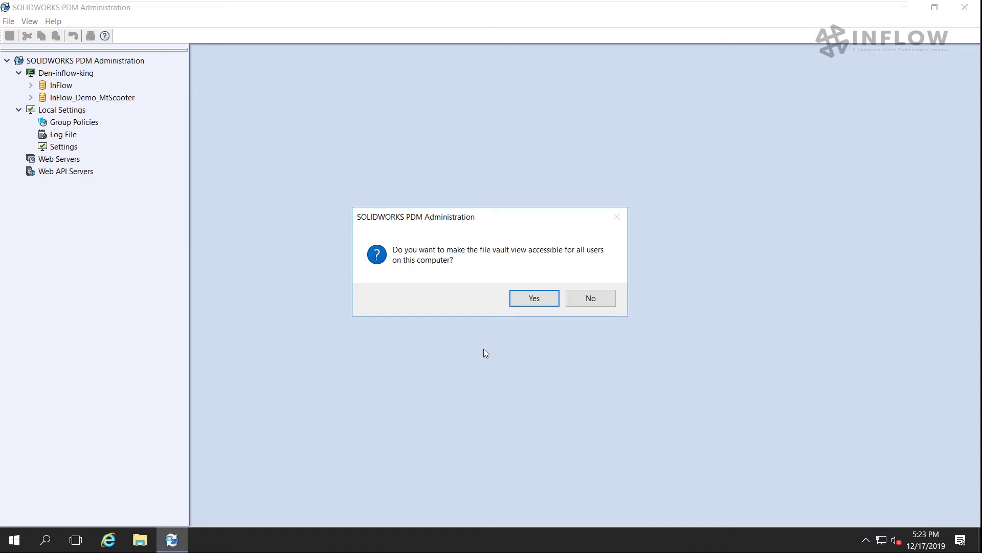
left_click(525, 300)
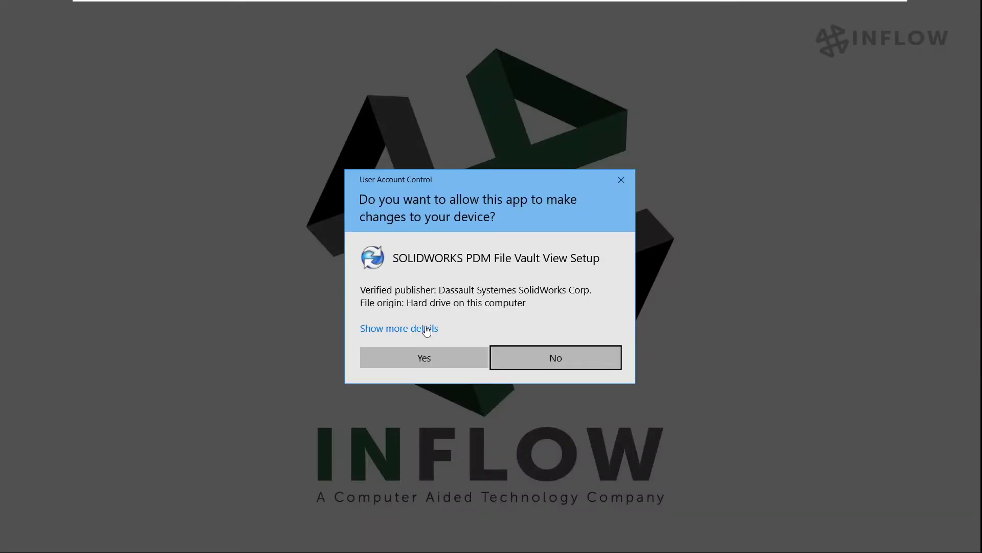
left_click(423, 360)
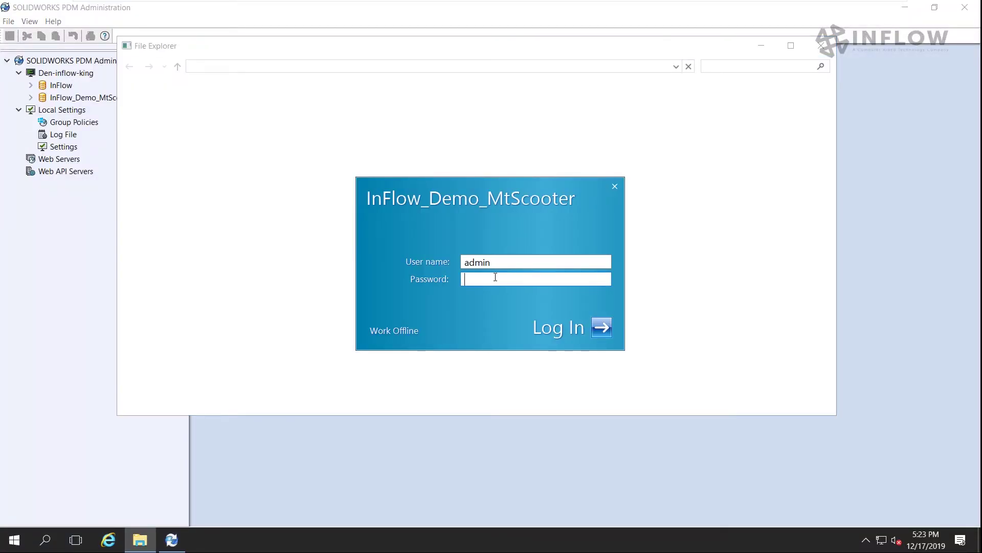
Submit the File Explorer login for the InFlow_Demo_MtScooter vault
key("Return")
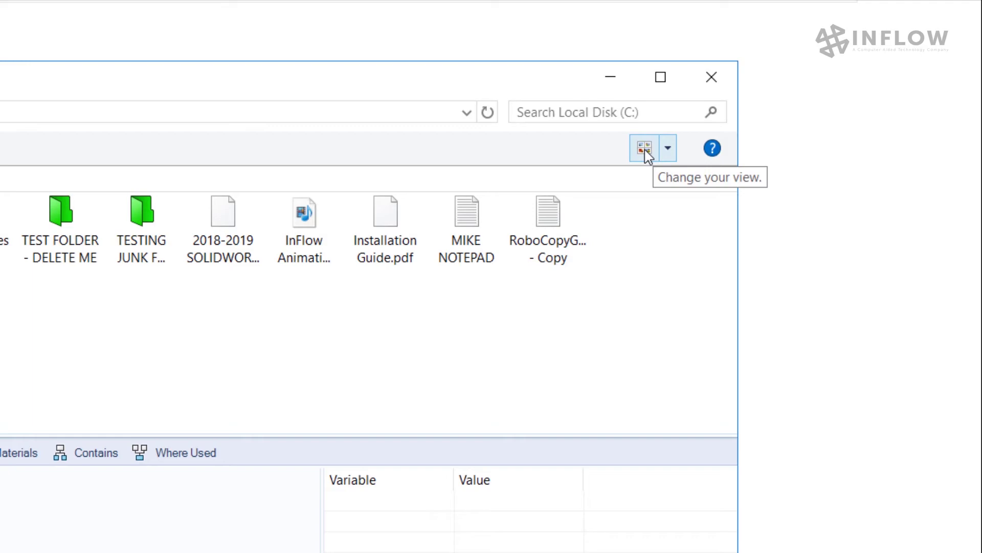
Switch the vault's file list to Details view
left_click(667, 149)
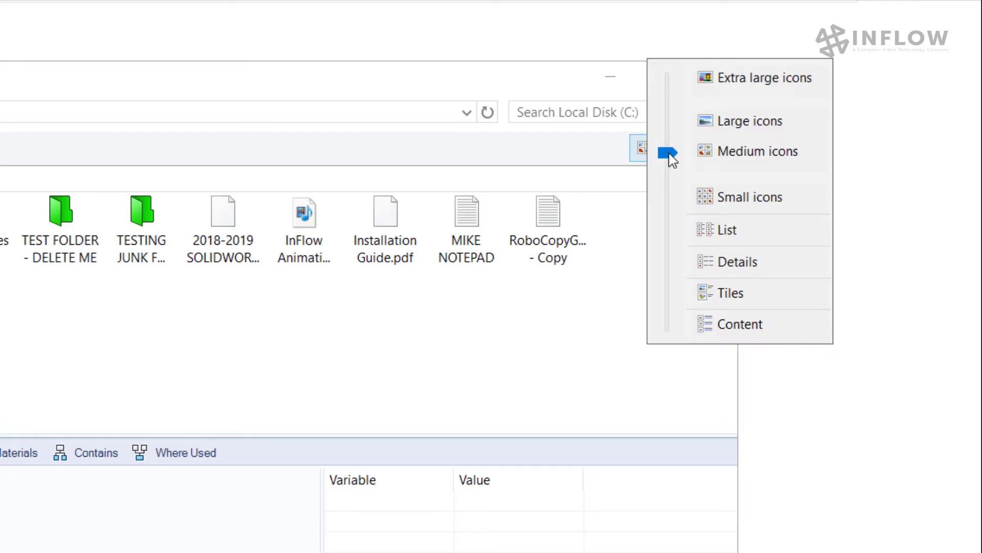
left_click(722, 262)
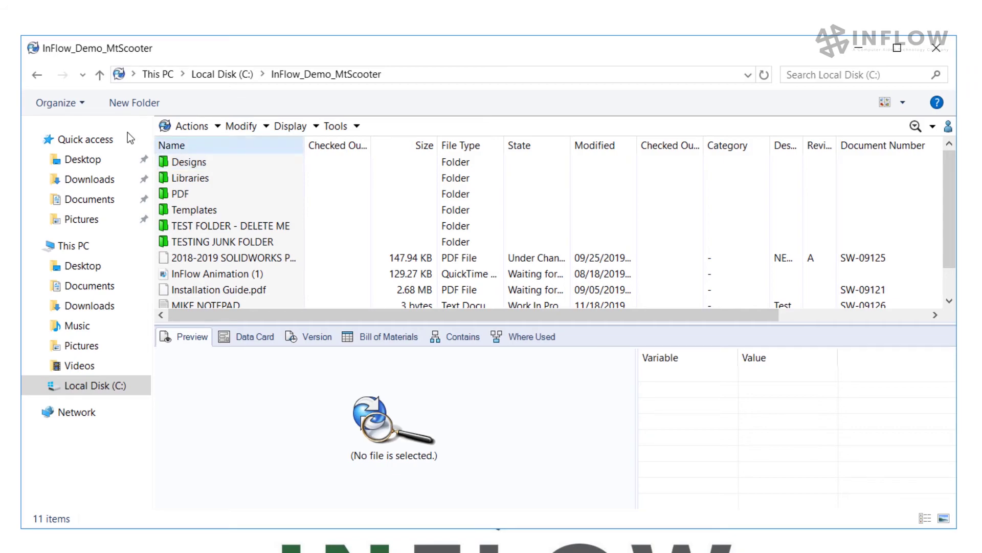
Apply the Details view to all folders via Folder Options, then select Designs
left_click(81, 102)
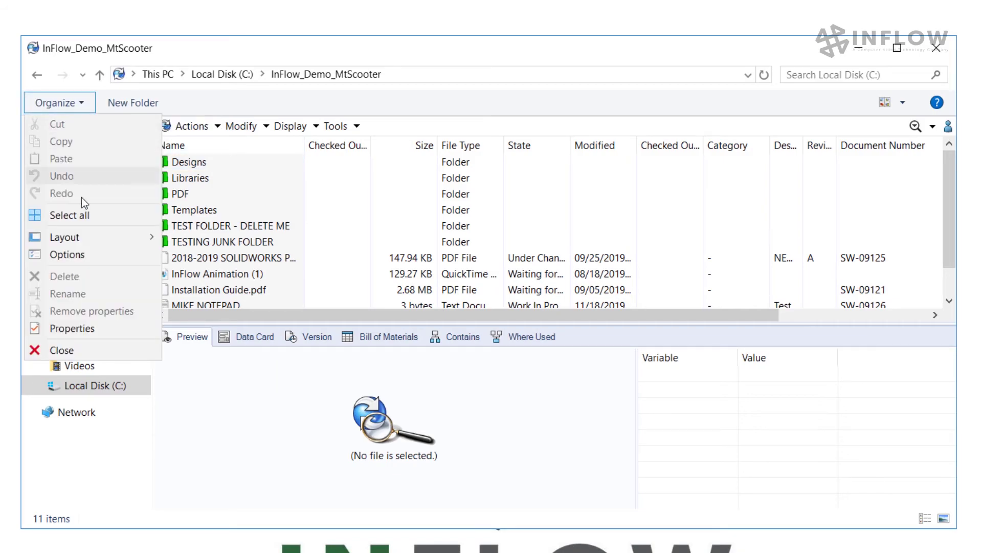
left_click(75, 256)
left_click(101, 143)
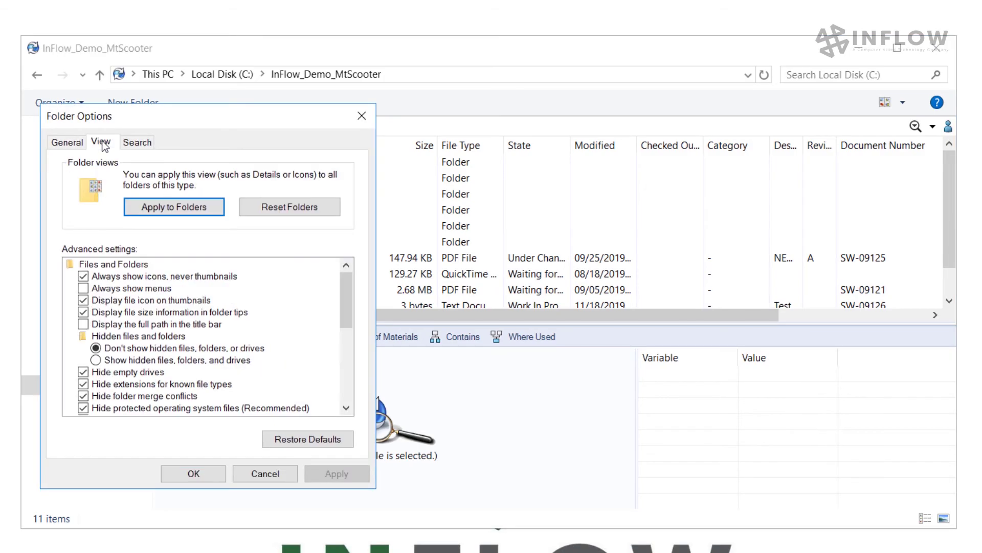
left_click(164, 207)
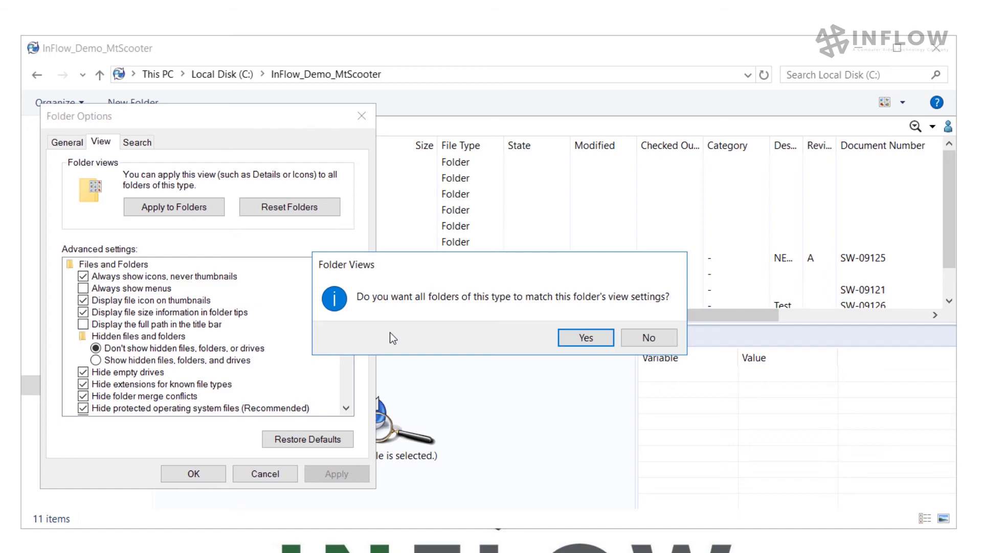
left_click(574, 340)
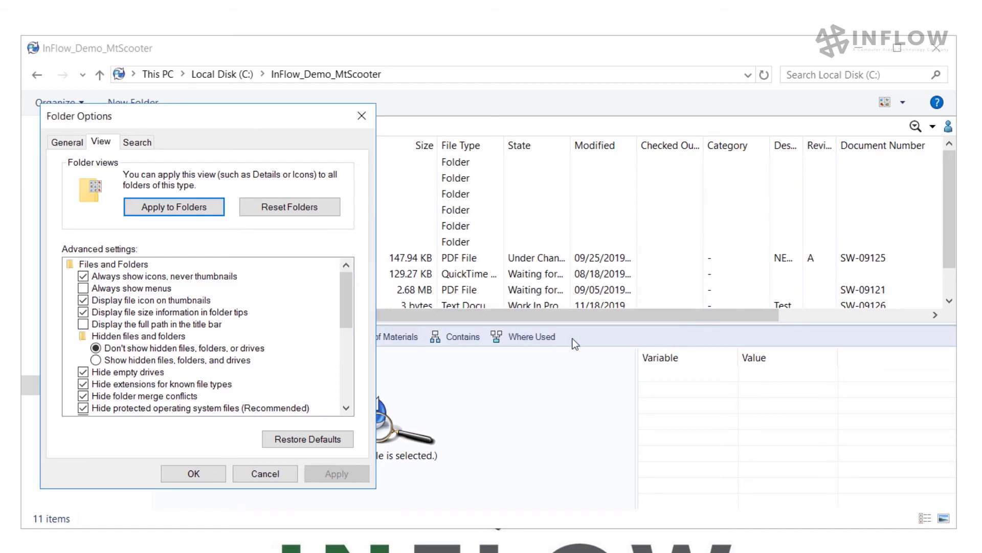
left_click(194, 474)
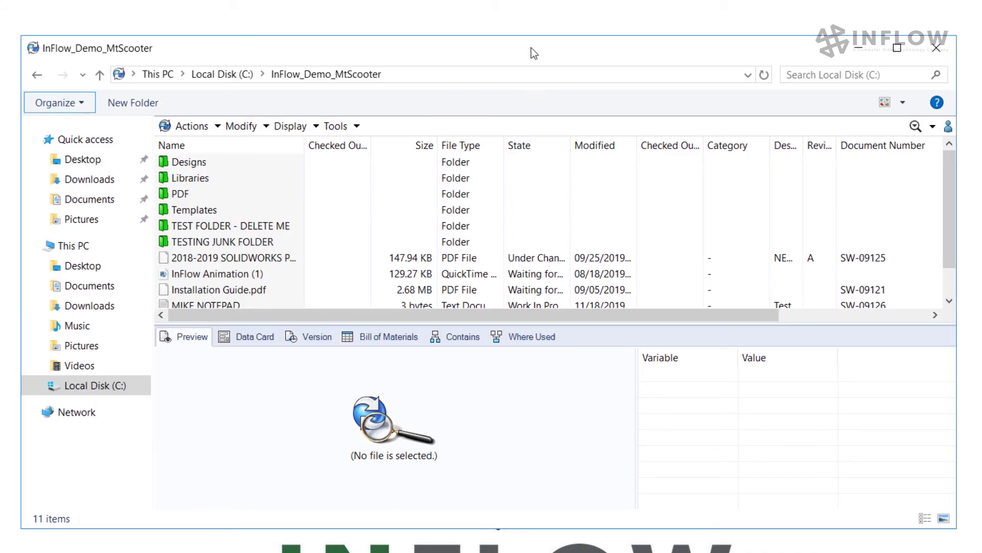
left_click(184, 161)
Browse from Designs to Project 0007 > DesignData > Components, previewing 10000048.SLDPRT, and maximize the window
double_click(184, 162)
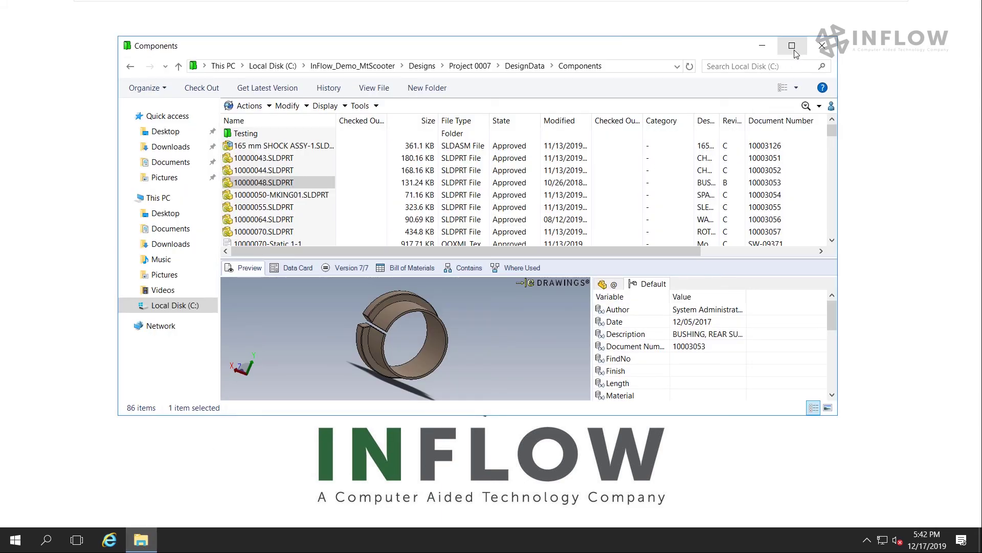
left_click(792, 47)
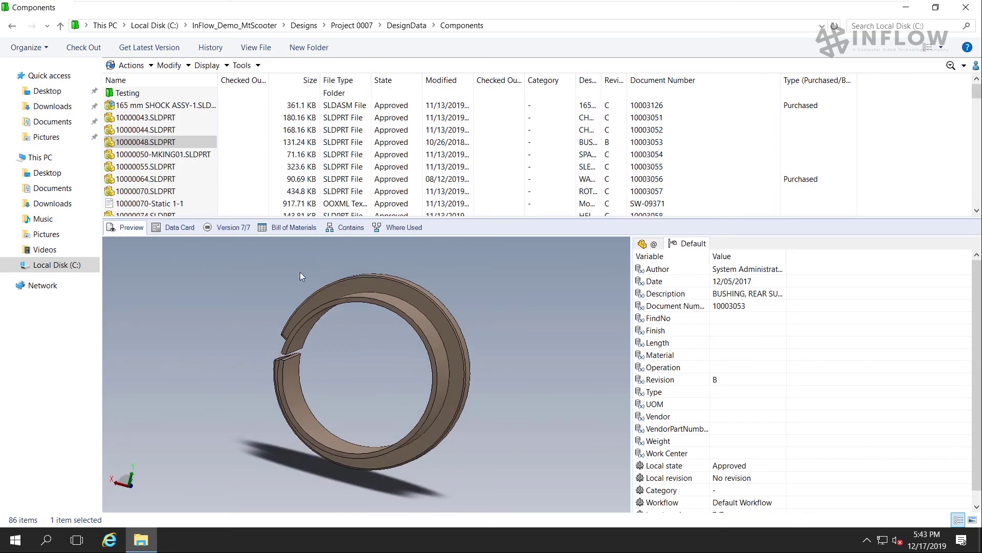
Turn on Show full UI in SOLIDWORKS preview from the Display options
left_click(227, 66)
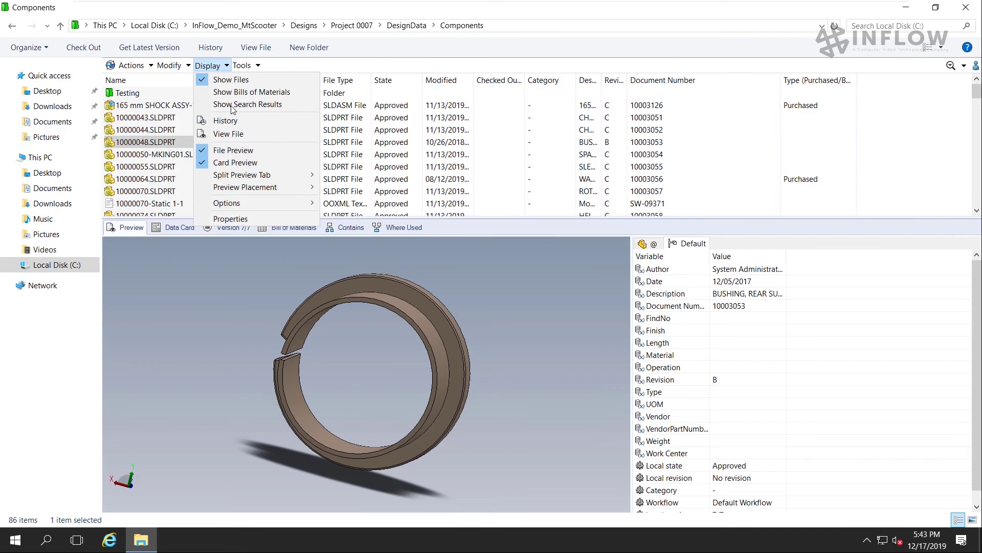
mouse_move(224, 205)
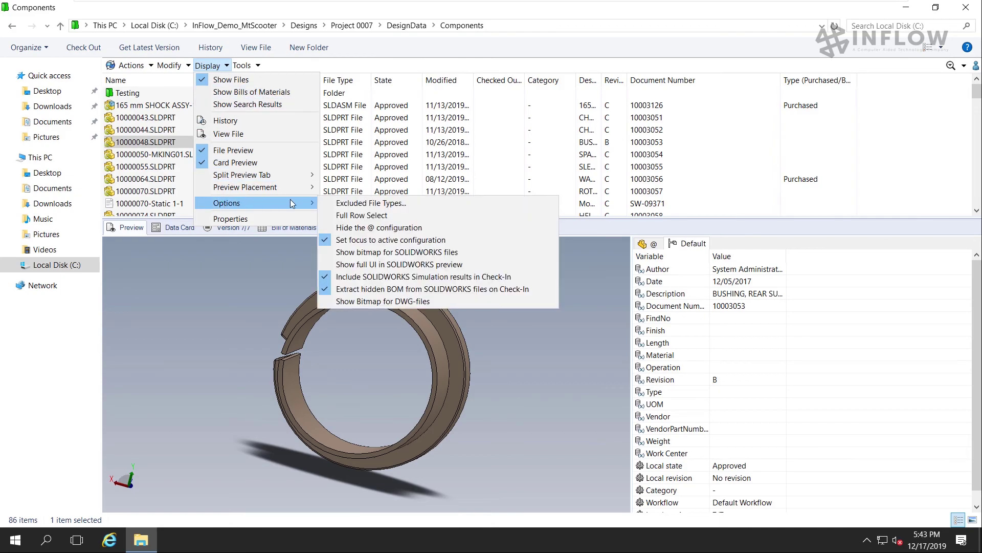
left_click(325, 266)
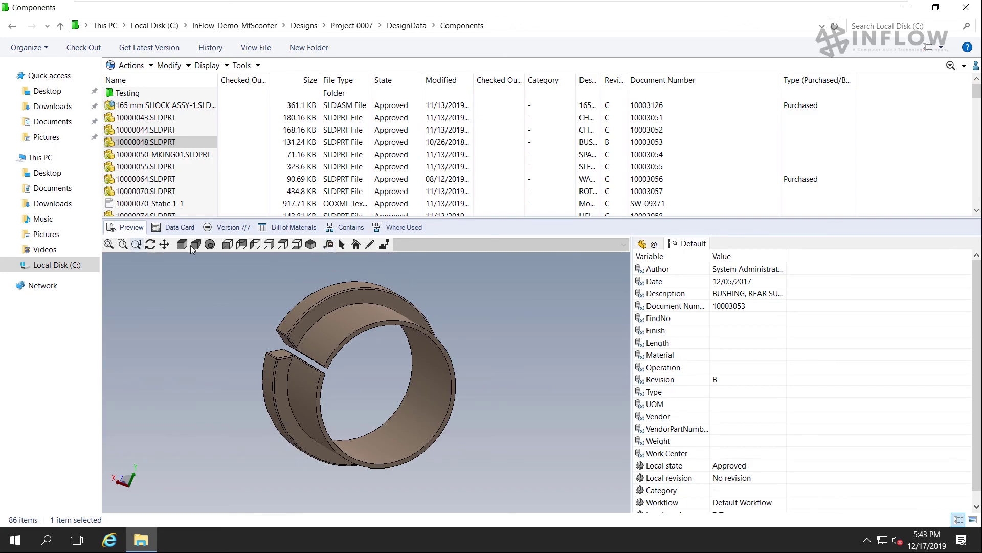
Set the bushing preview to a flat, front-on hidden-line outline without perspective
left_click(228, 244)
left_click(242, 244)
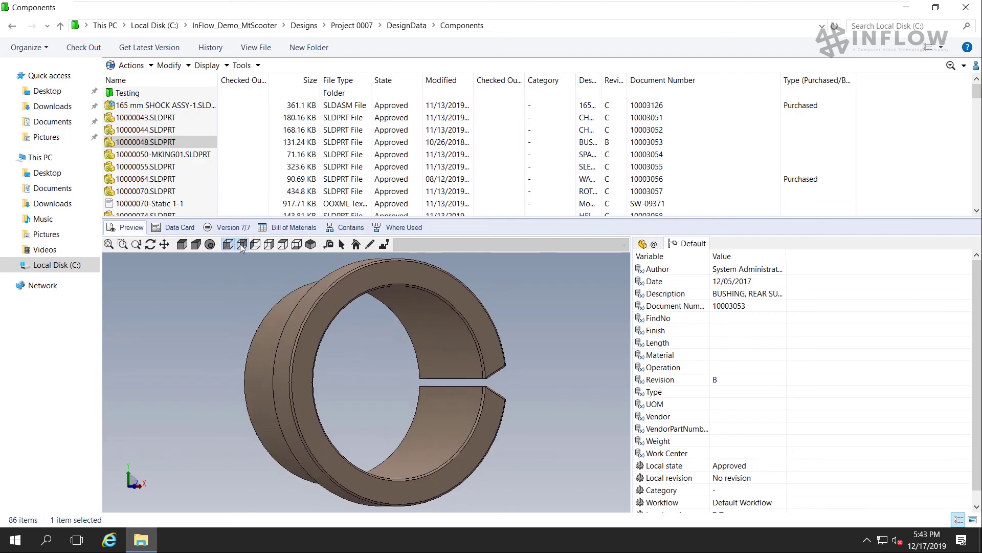
left_click(195, 247)
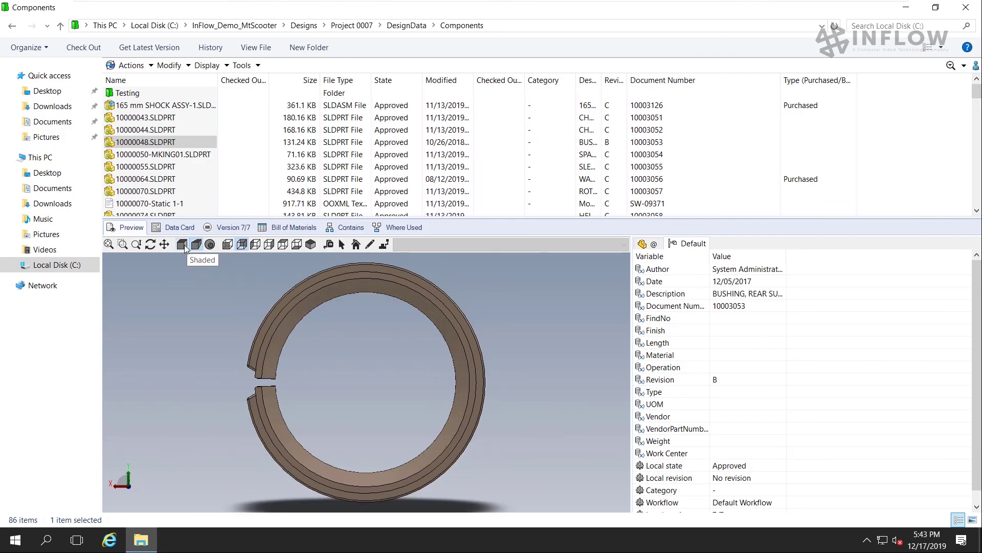
left_click(183, 245)
left_click(184, 244)
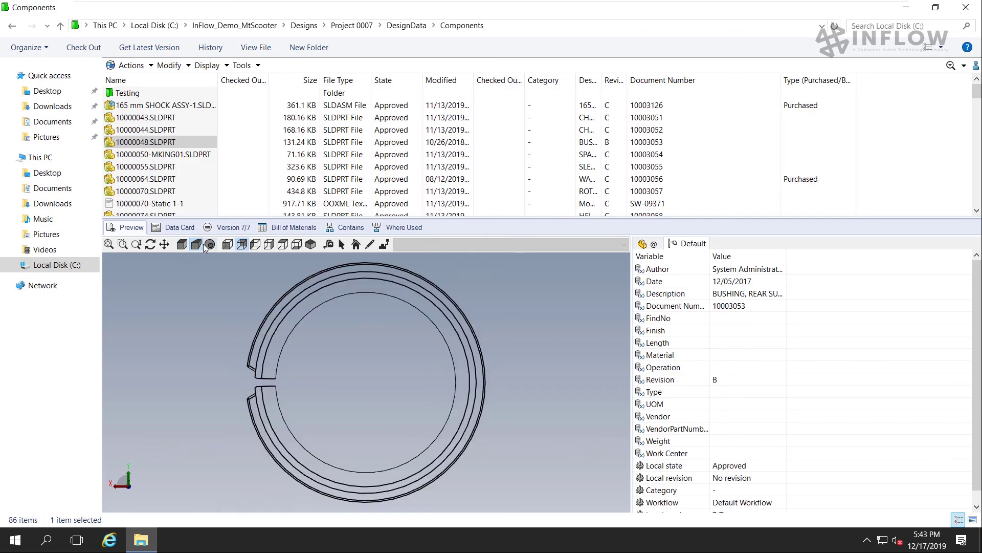
left_click(197, 244)
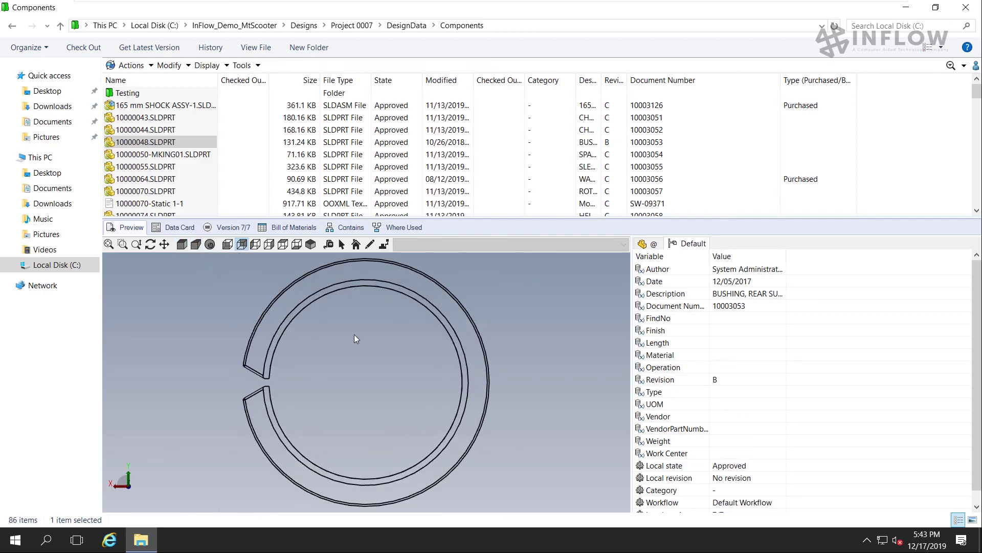